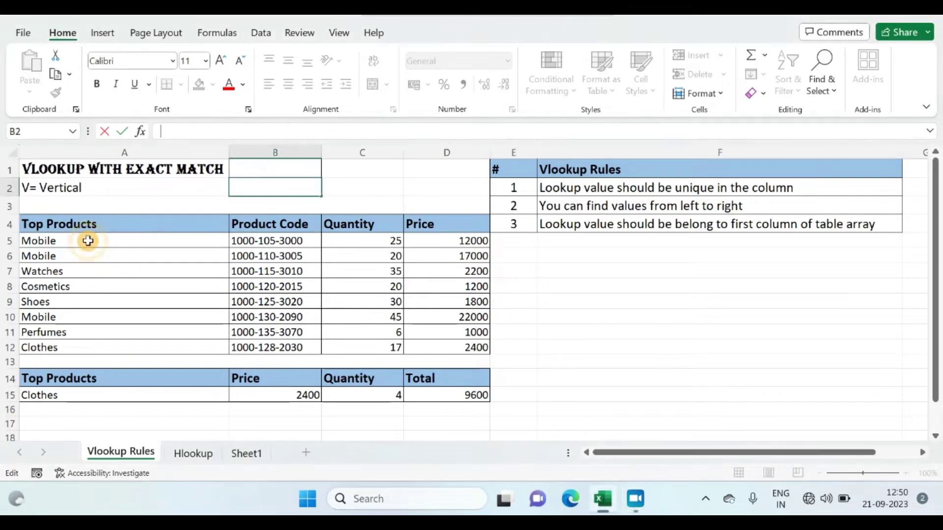
Copy the first Mobile entry from A5 into B1
click(80, 317)
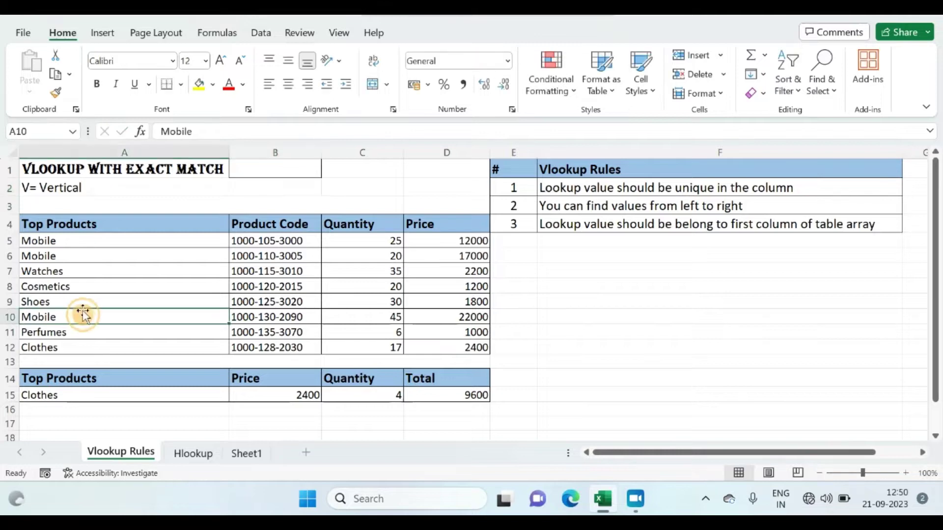
click(144, 243)
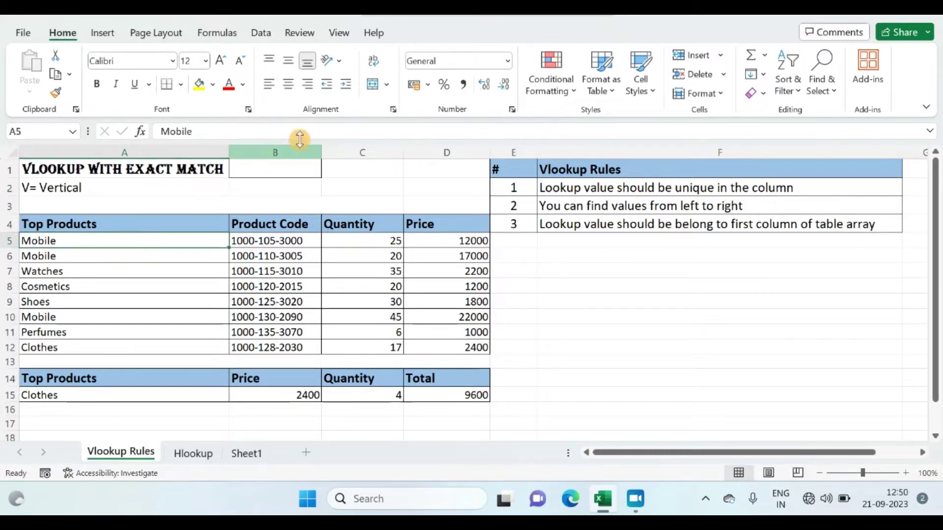
click(269, 173)
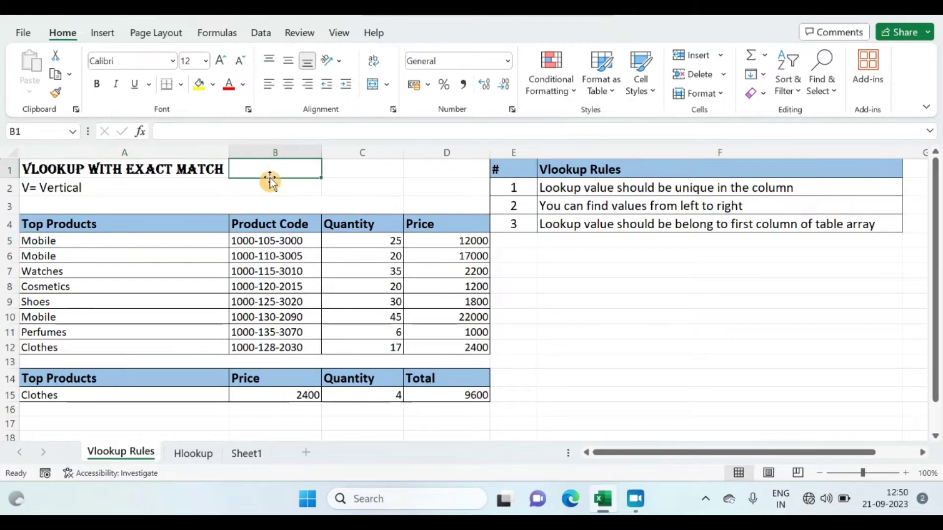
click(134, 240)
key(ctrl+c)
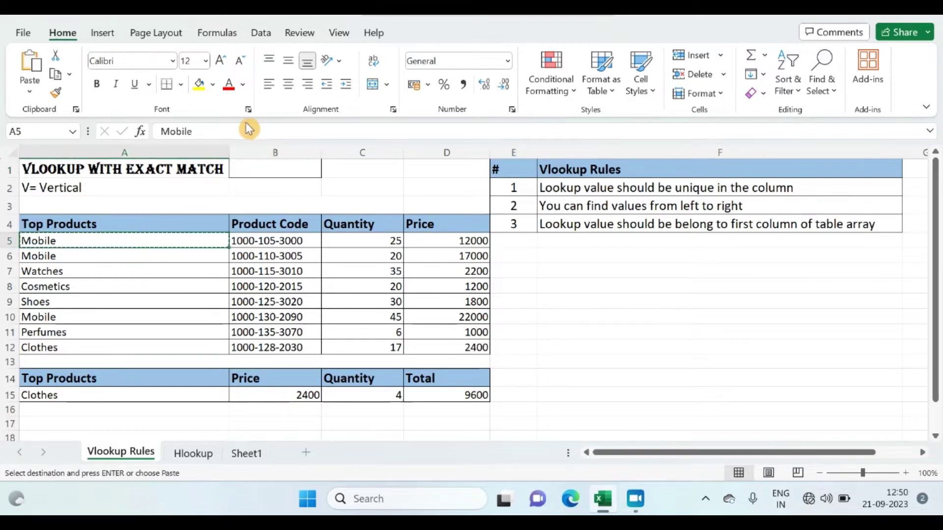
click(261, 169)
key(Return)
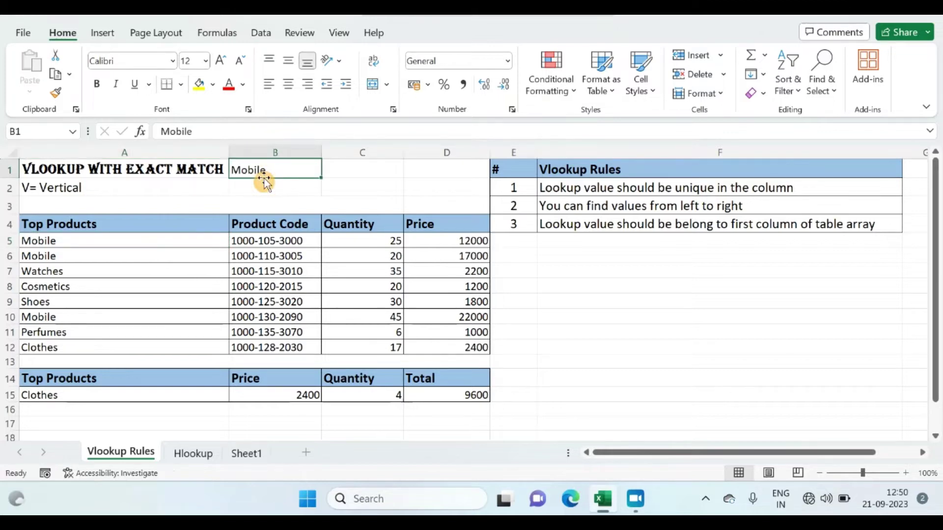
key(Right)
Enter =VLOOKUP(B1,A5:D12,4,0) in C1, returning Mobile's price of 12000
key(F2)
text(=)
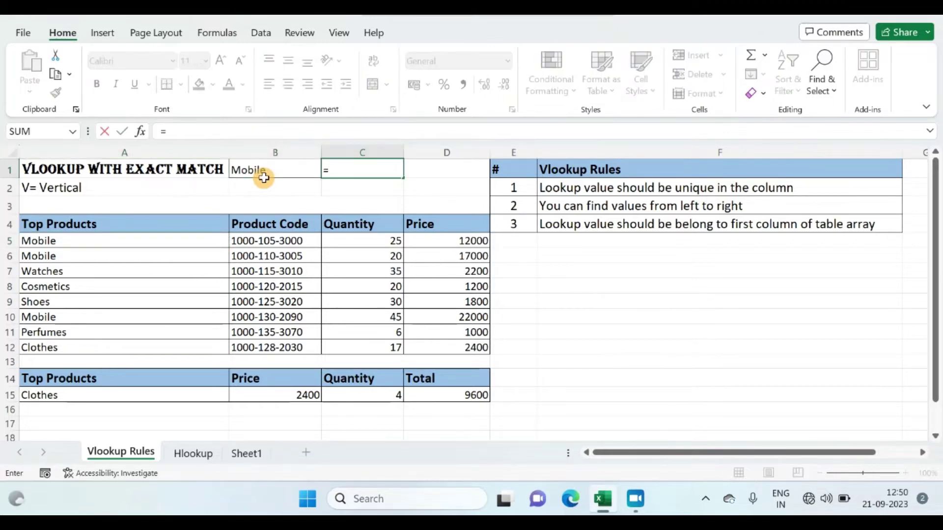
text(vlo)
key(Tab)
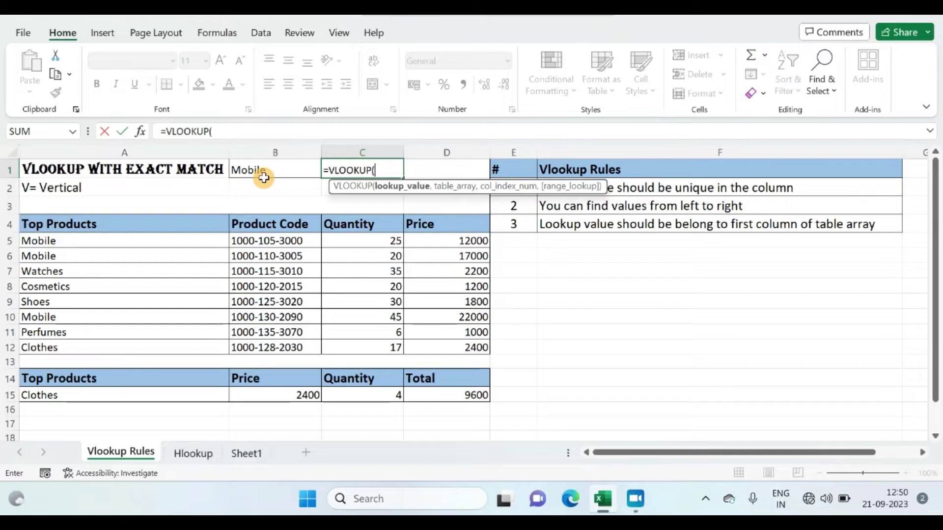
click(264, 170)
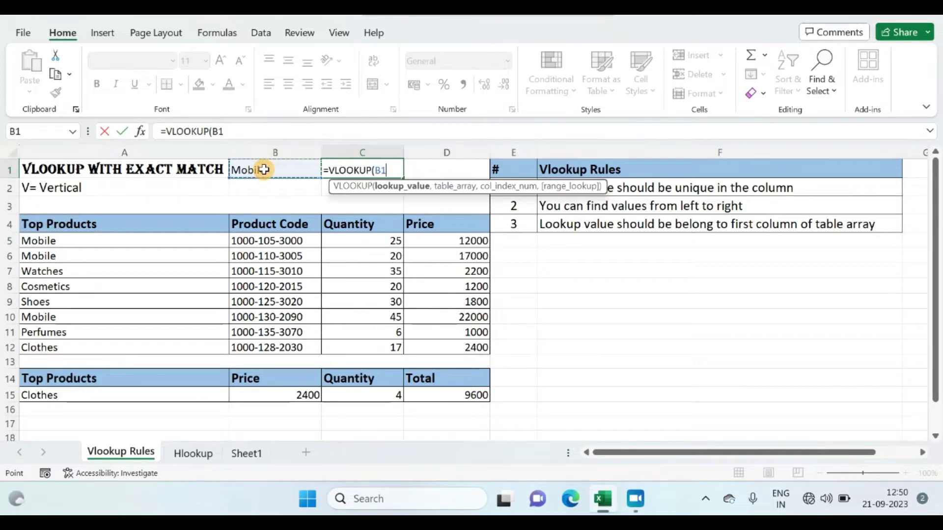
text(,)
drag(141, 240, 442, 349)
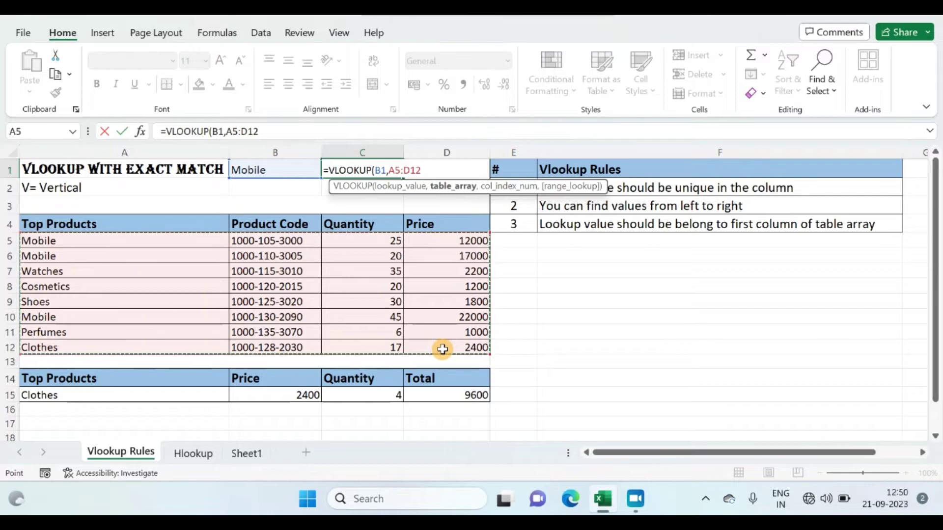
text(,4)
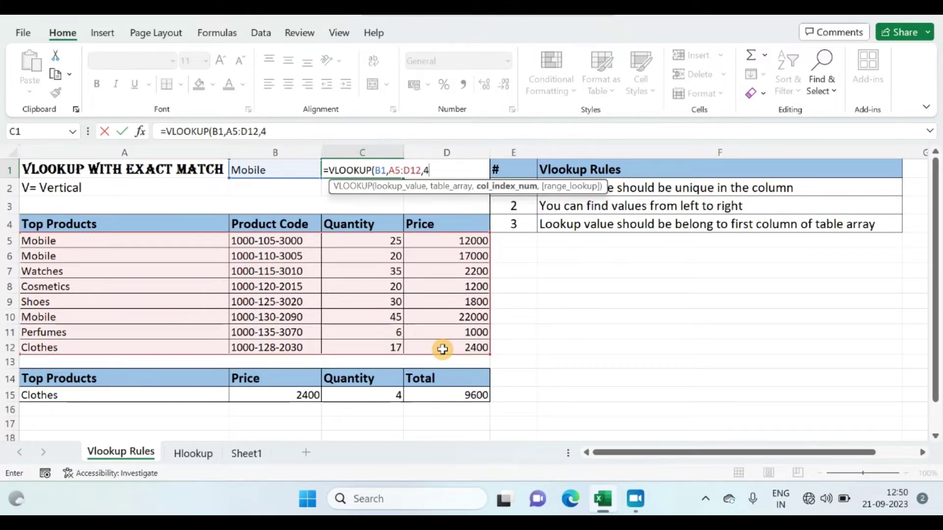
text(,0))
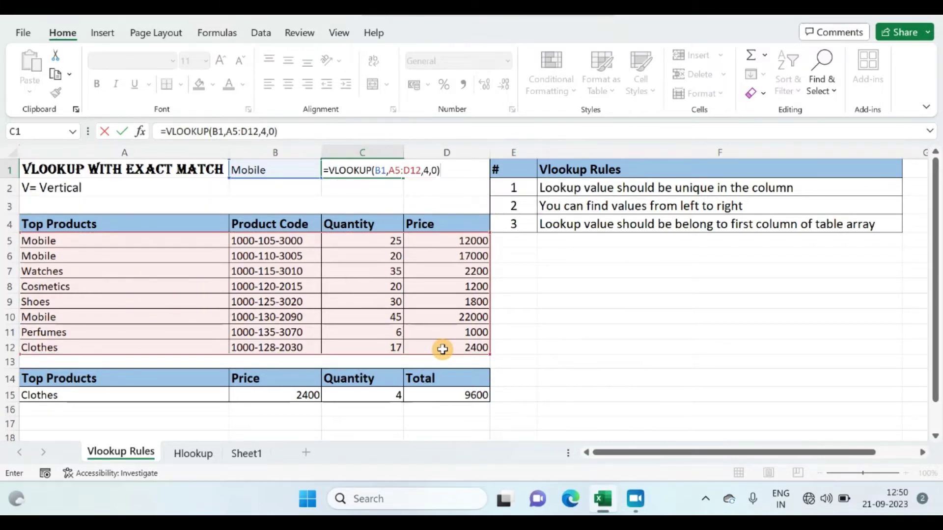
key(Return)
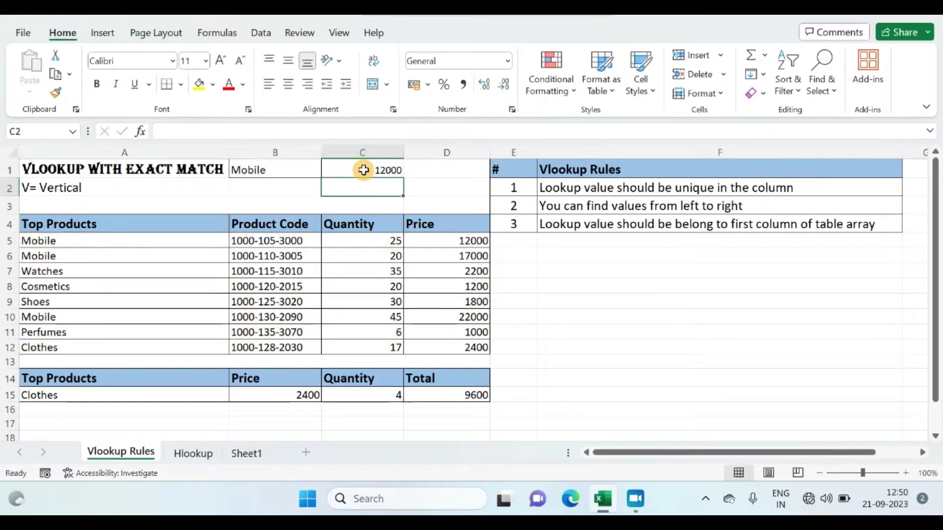
click(363, 169)
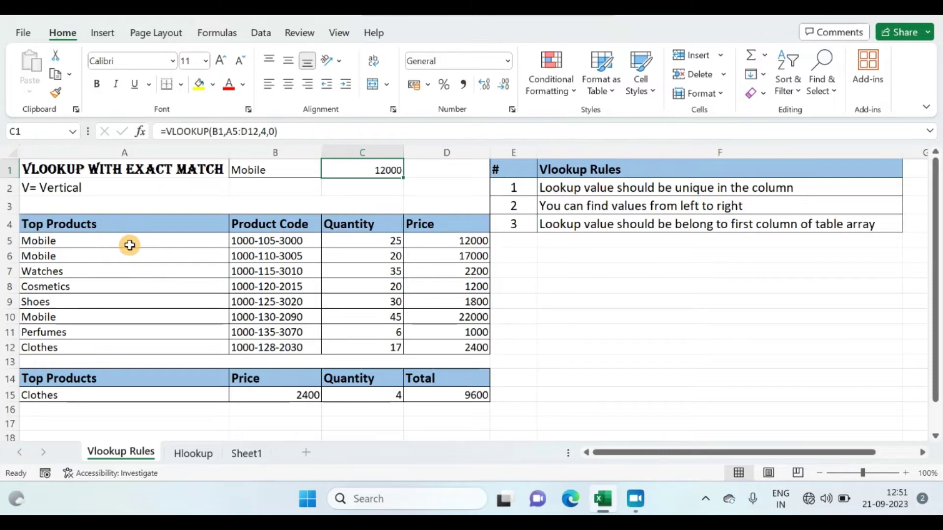
drag(123, 244, 466, 289)
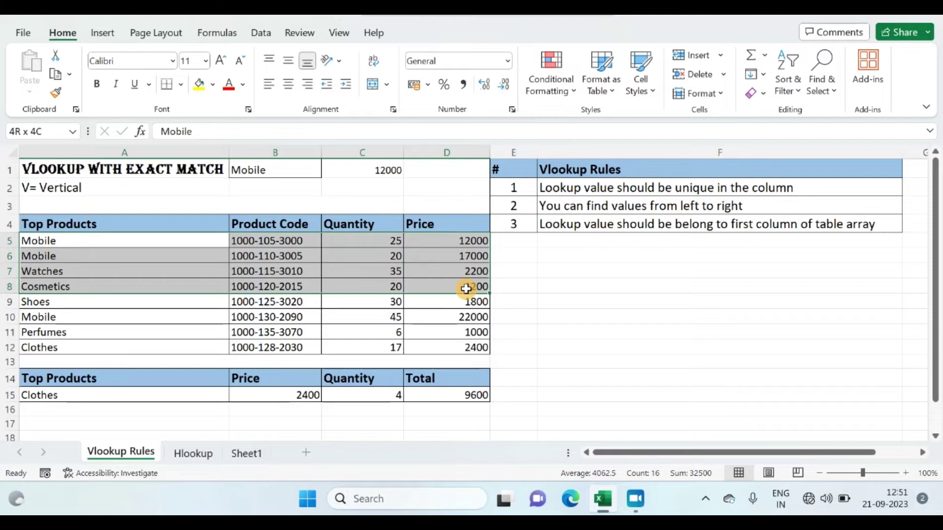
drag(123, 240, 127, 286)
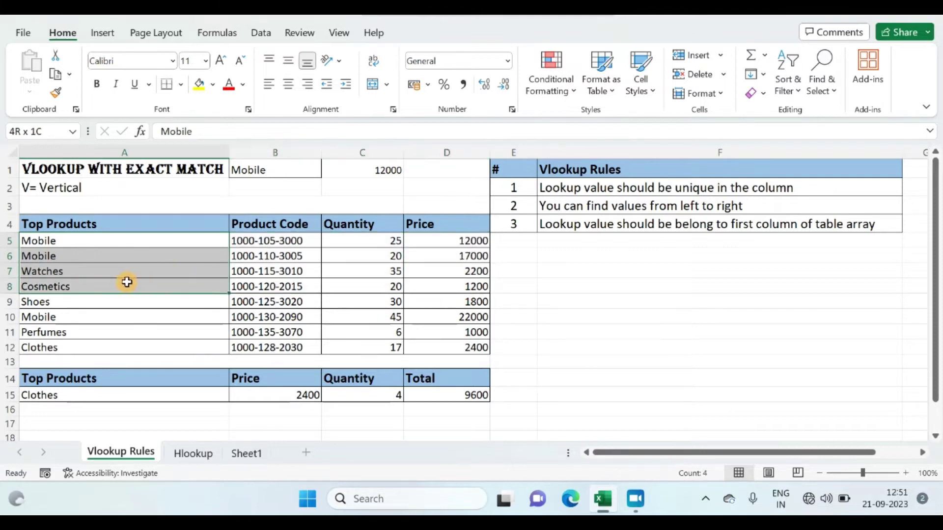
drag(123, 241, 248, 242)
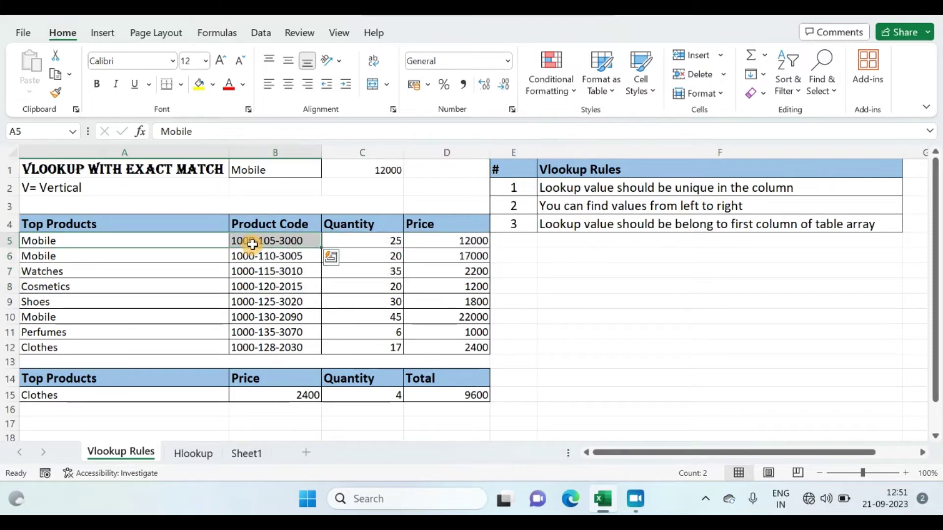
click(252, 244)
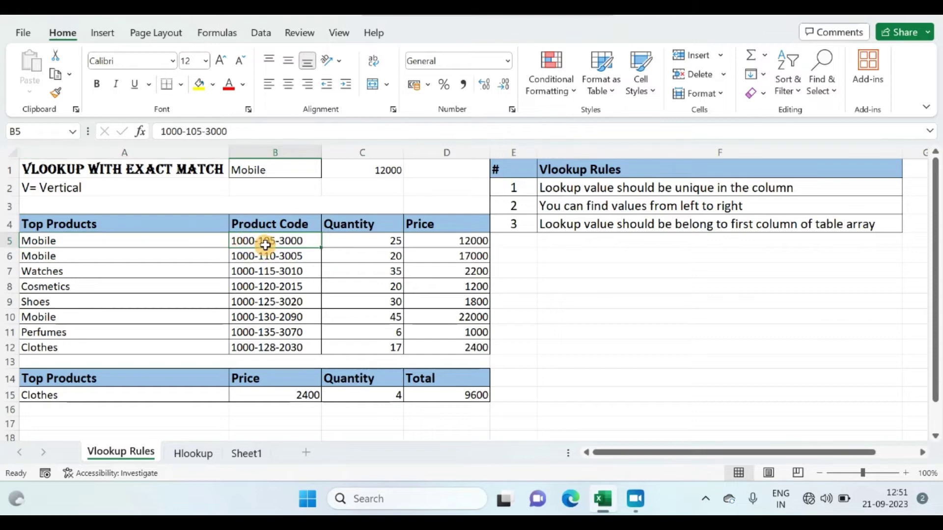
mouse_move(265, 244)
mouse_down()
mouse_move(121, 246)
mouse_move(128, 317)
mouse_move(130, 283)
mouse_up()
click(130, 283)
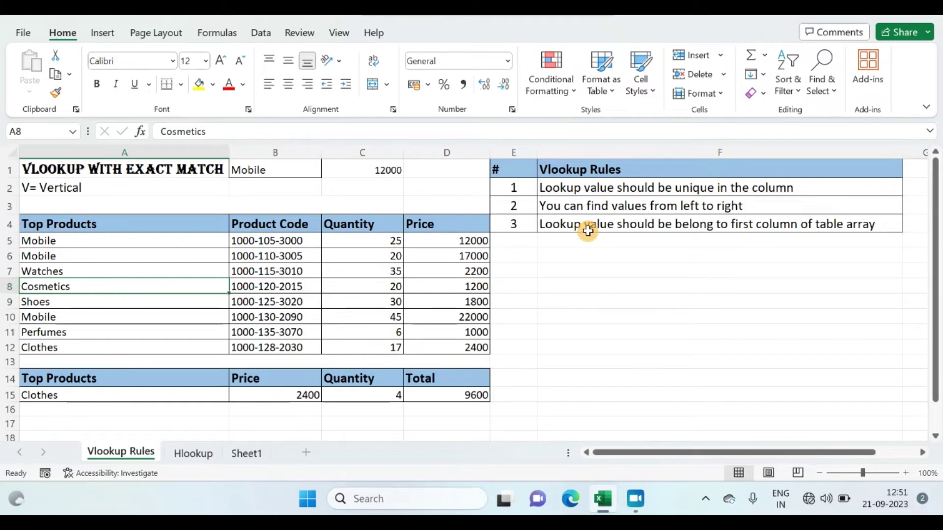
click(595, 230)
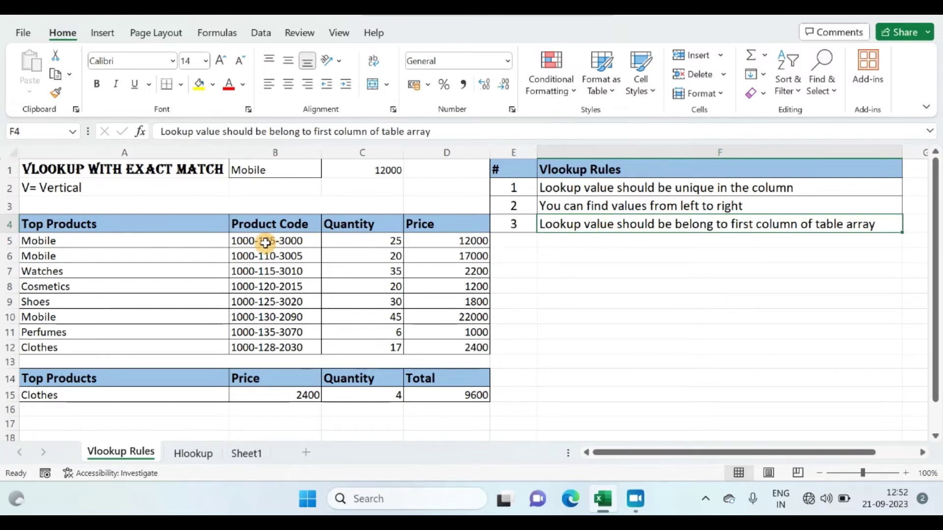
click(272, 258)
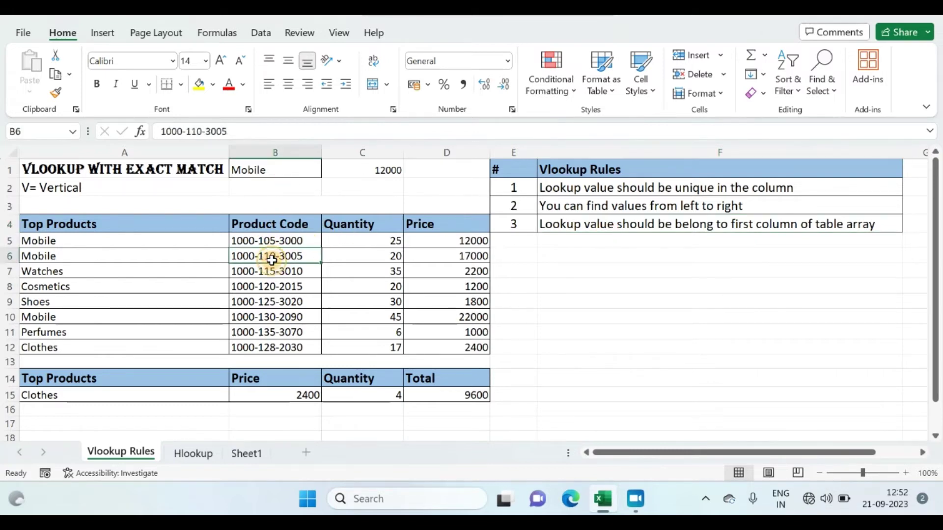
click(266, 288)
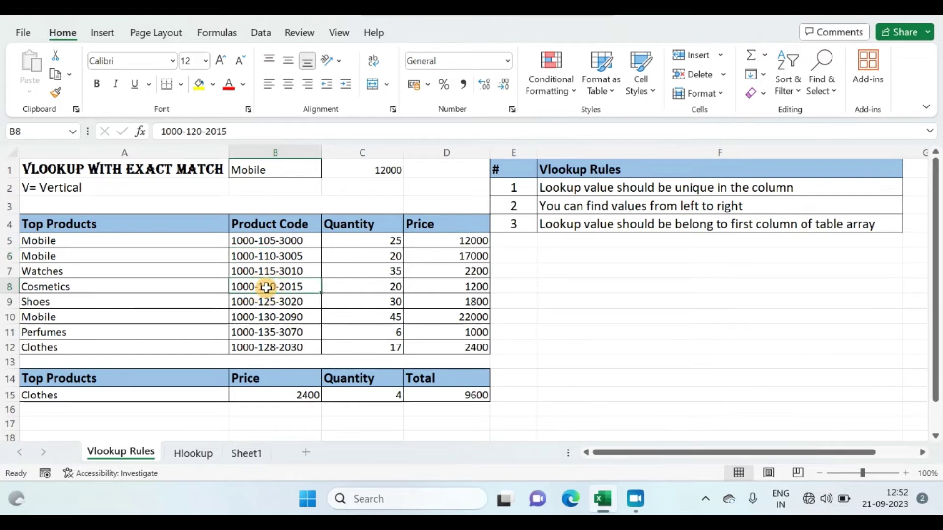
key(ctrl+c)
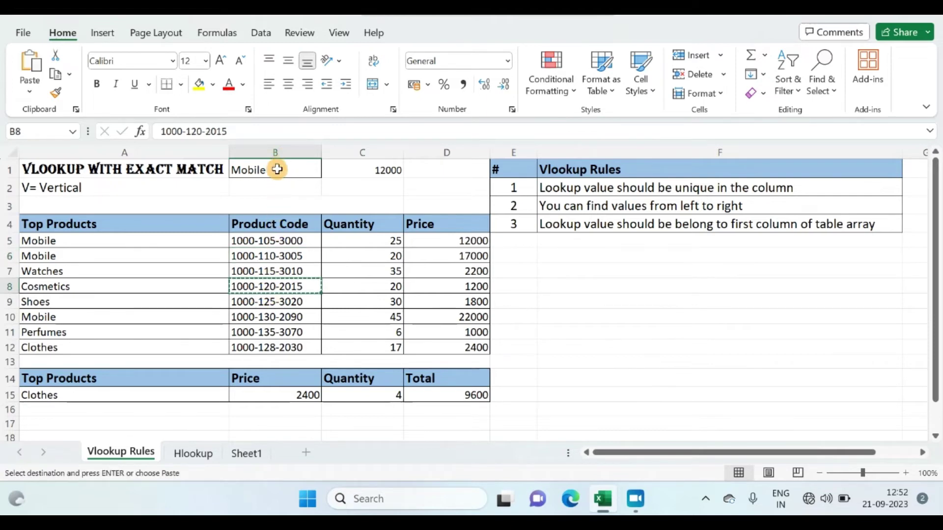
click(276, 169)
key(Return)
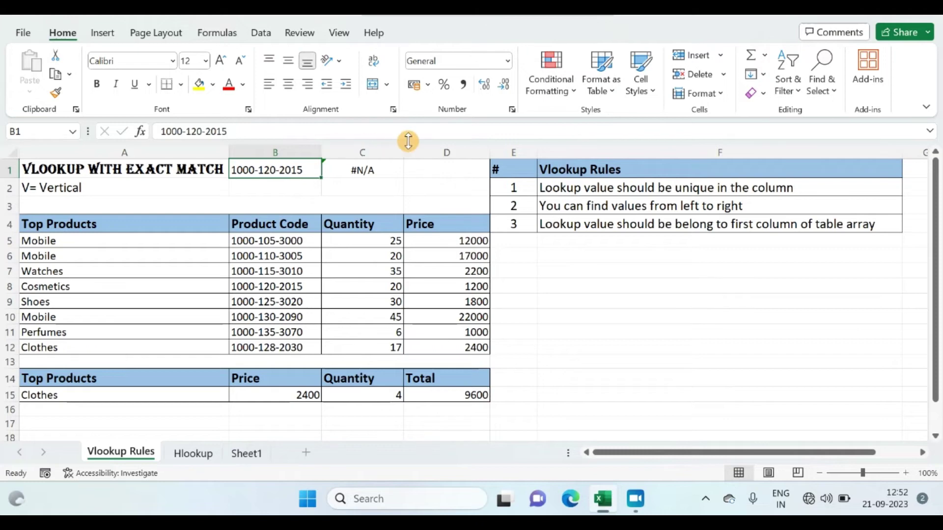
click(370, 166)
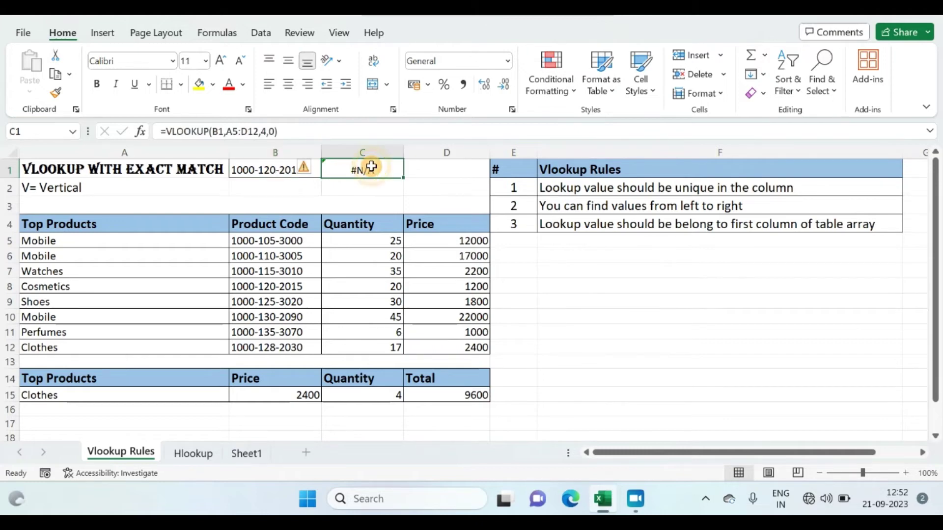
key(Delete)
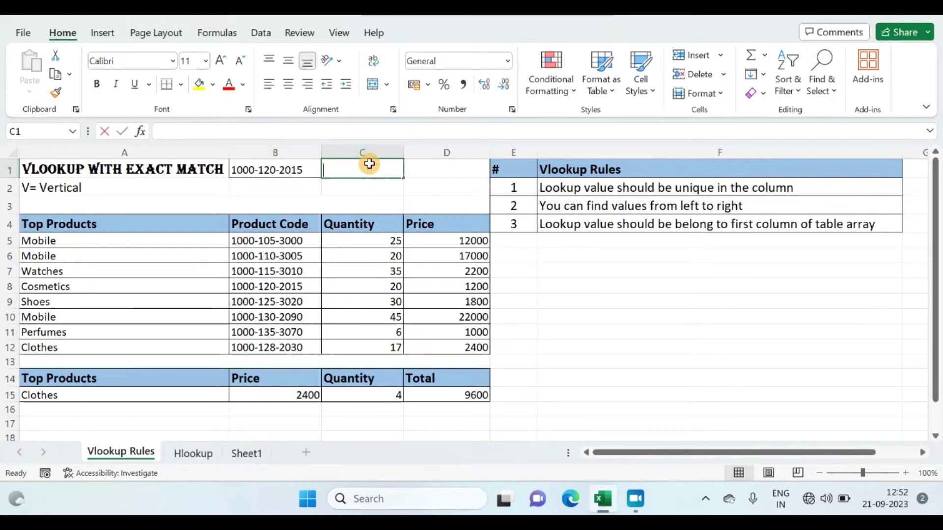
text(=vlook)
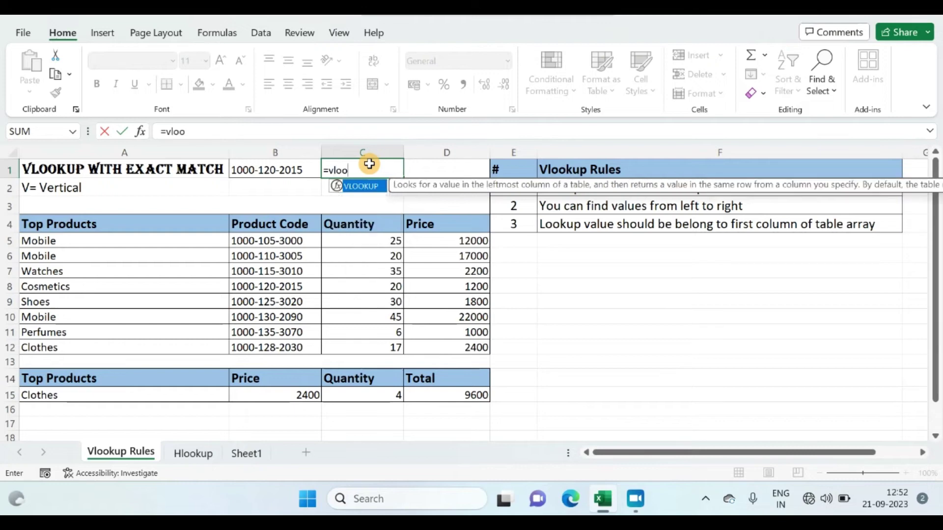
key(Tab)
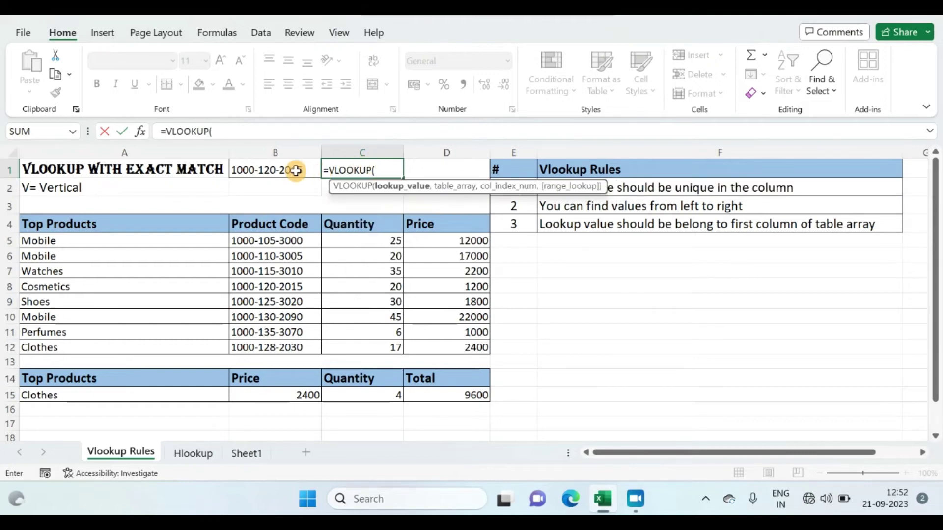
click(296, 171)
text(,)
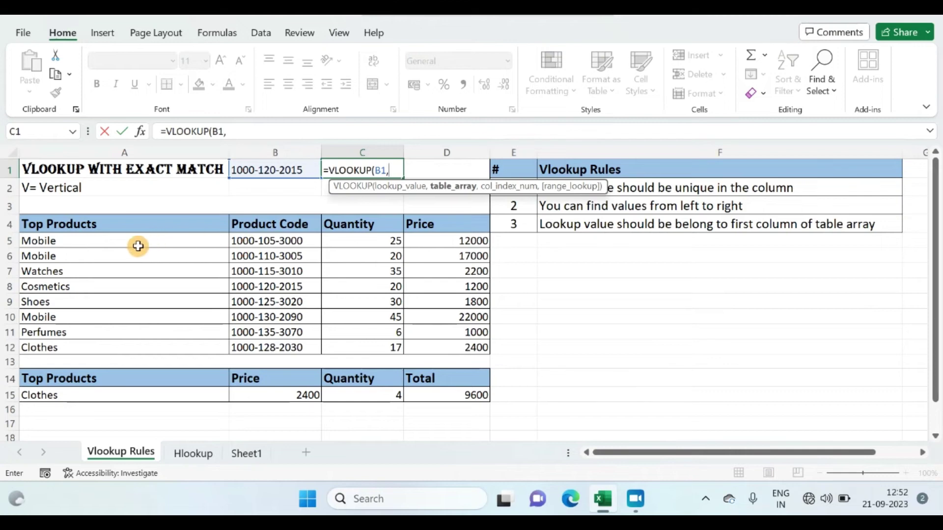
mouse_move(138, 246)
mouse_down()
mouse_move(441, 316)
mouse_move(440, 344)
mouse_up()
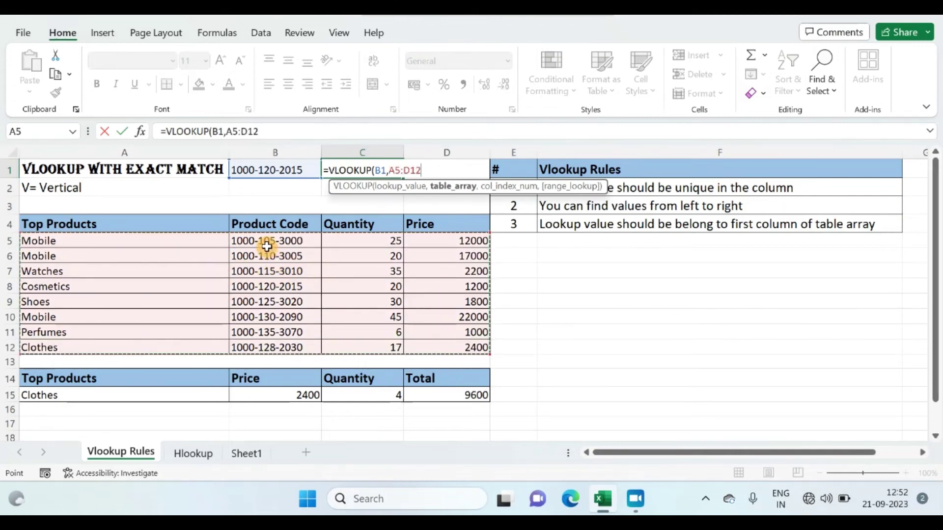
mouse_move(266, 246)
mouse_down()
mouse_move(436, 338)
mouse_move(438, 351)
mouse_up()
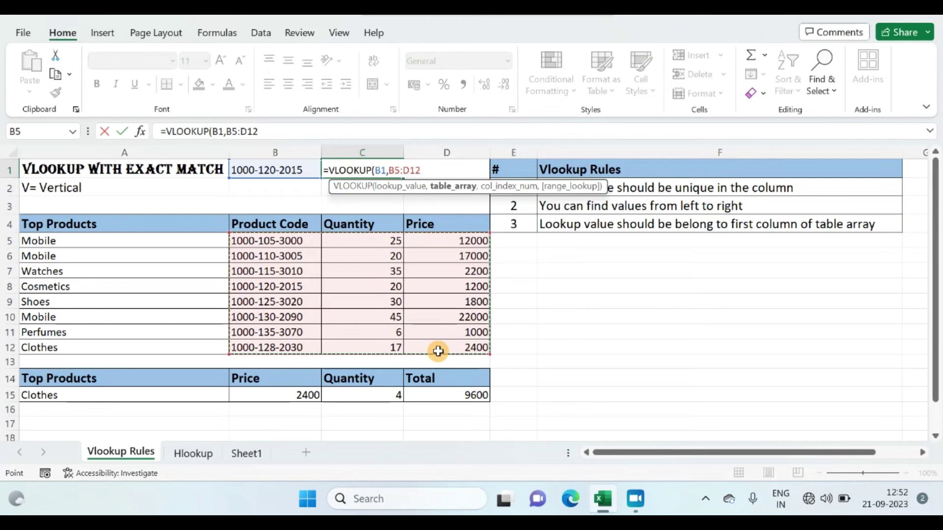
text(,)
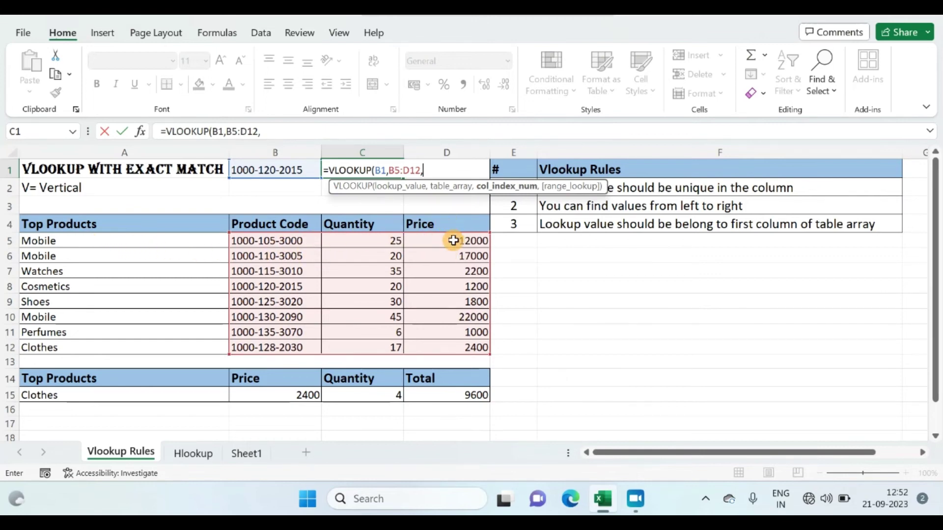
text(3)
text(,0)
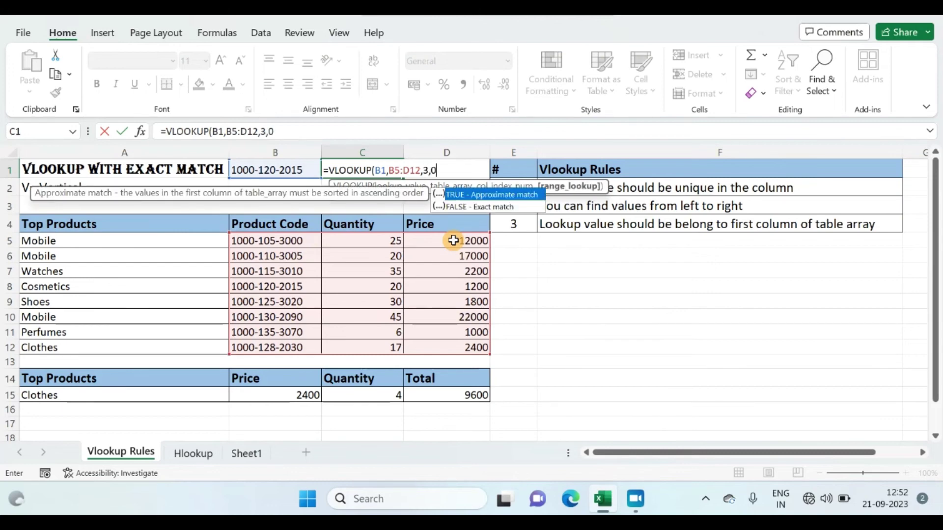
text())
key(Return)
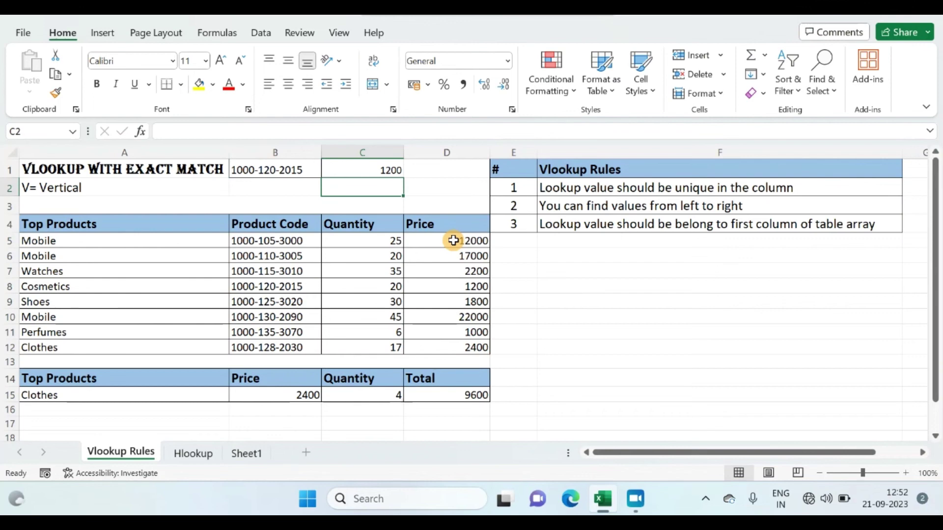
click(387, 171)
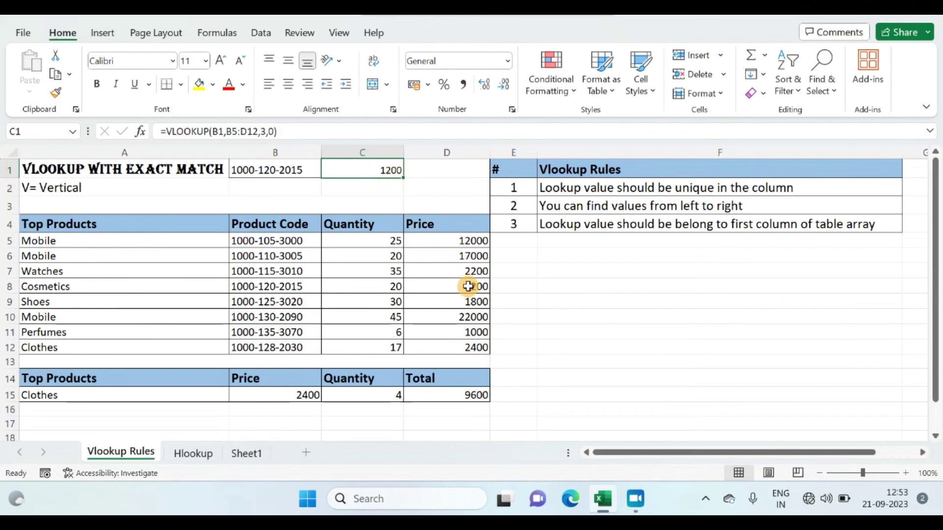